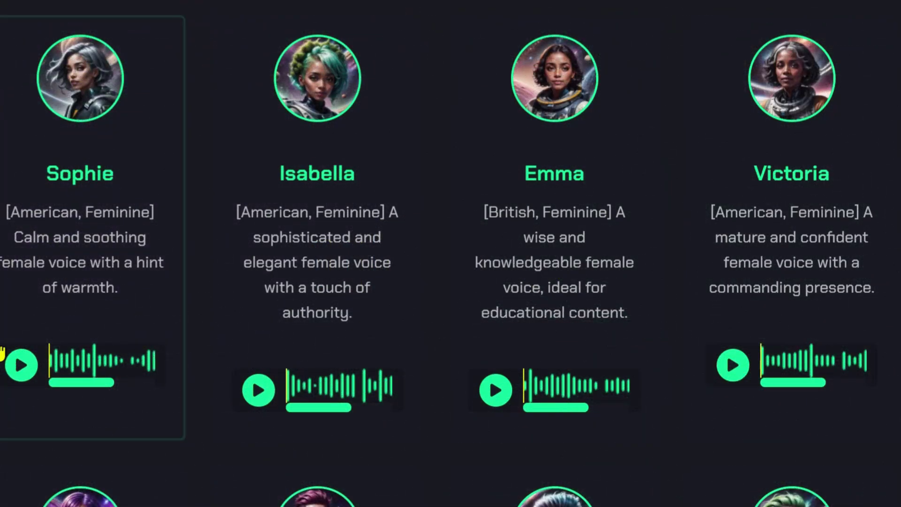
# Play Sophie's voice sample in the voice library.
pyautogui.click(20, 367)
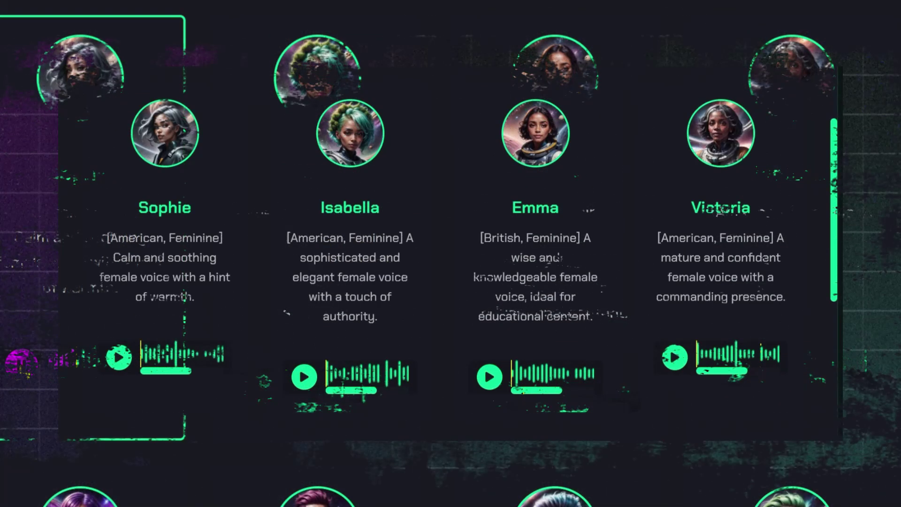
# Play the Sophie, Isabella, Emma and Victoria voice samples one after another.
pyautogui.click(119, 360)
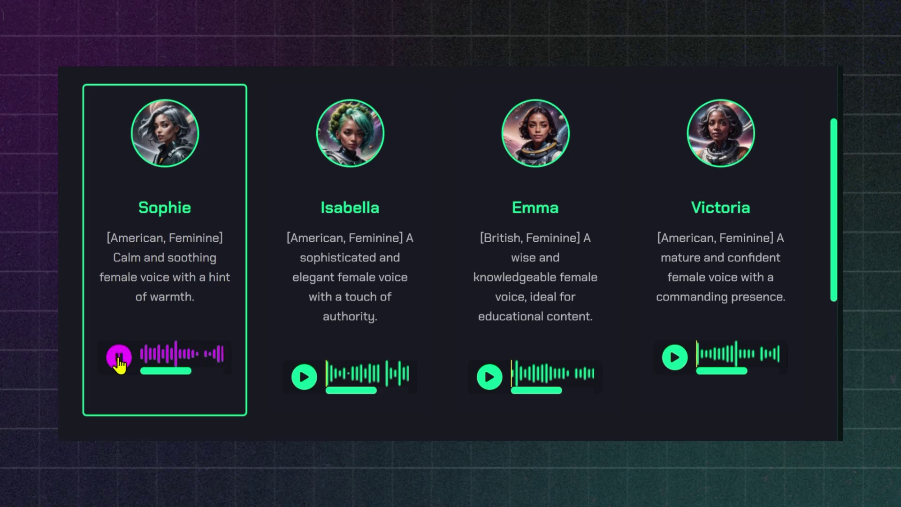
pyautogui.click(304, 376)
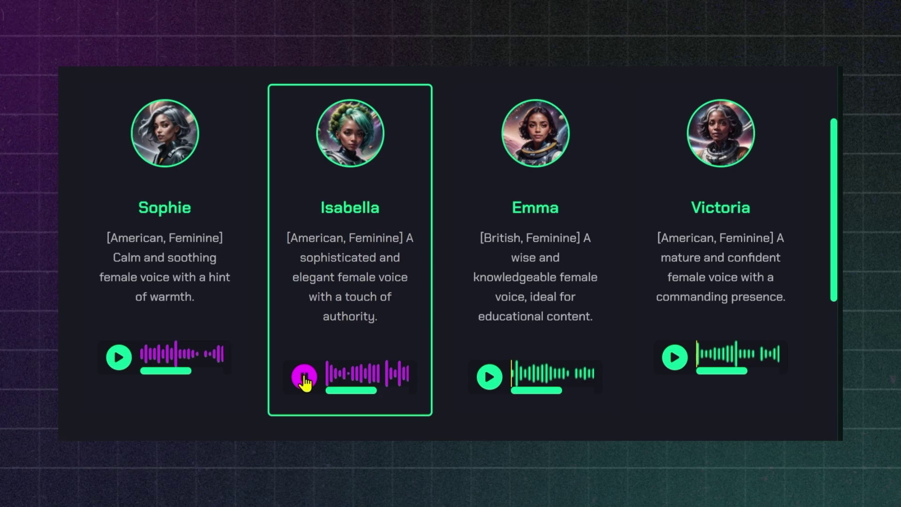
pyautogui.click(490, 379)
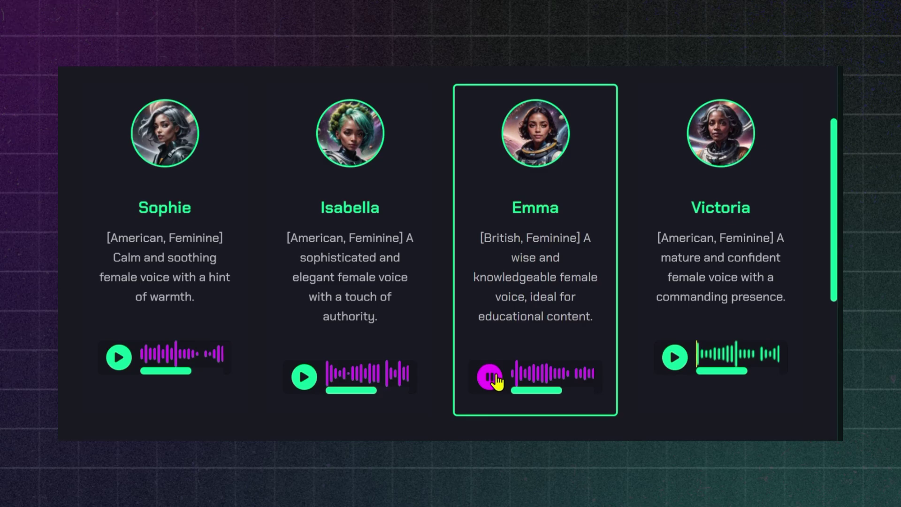
pyautogui.click(678, 358)
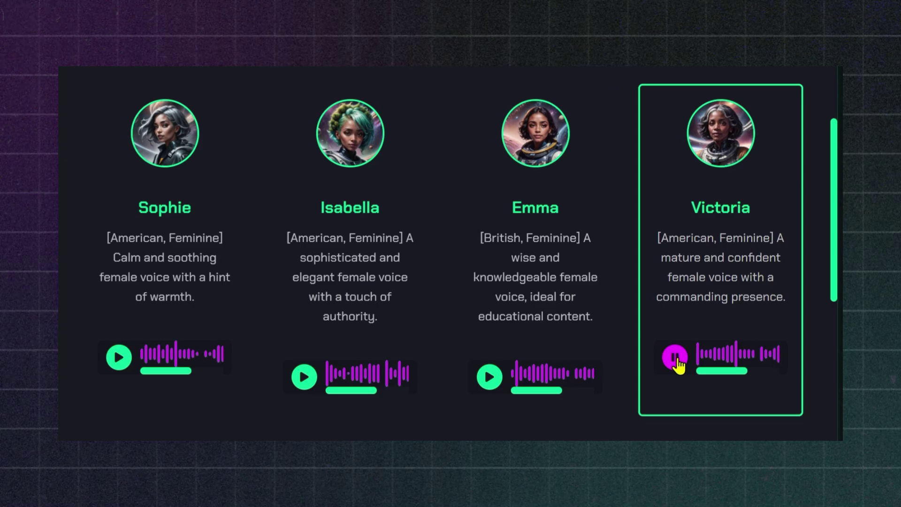
pyautogui.scroll(-7, 678, 363)
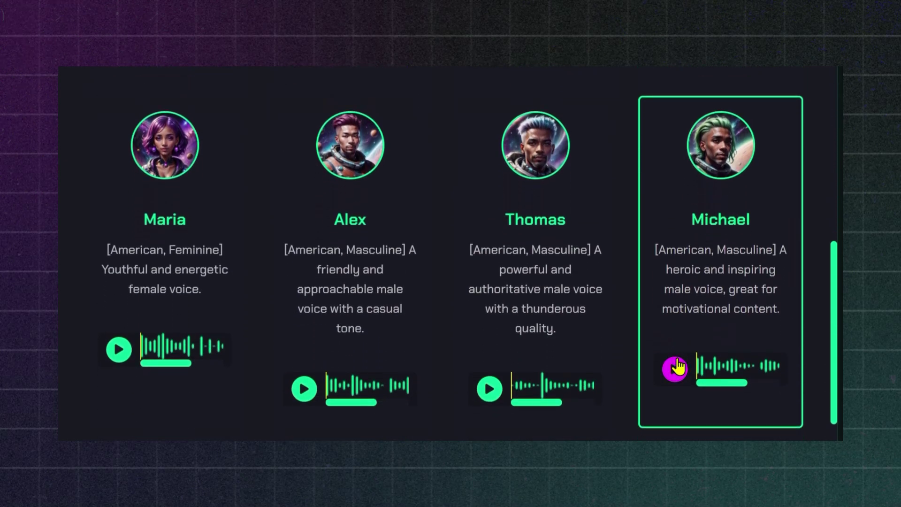
# Play the Michael, Thomas, Alex and Maria voice samples in turn.
pyautogui.scroll(-1, 677, 360)
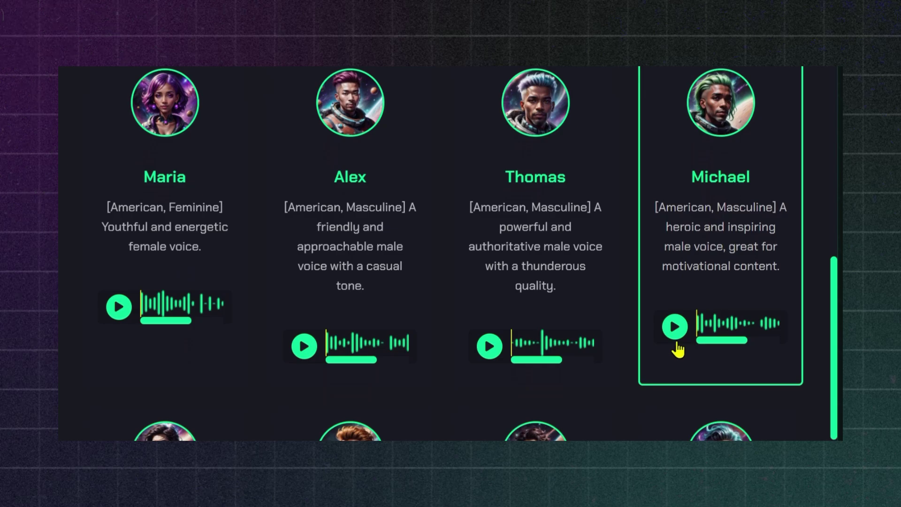
pyautogui.click(676, 329)
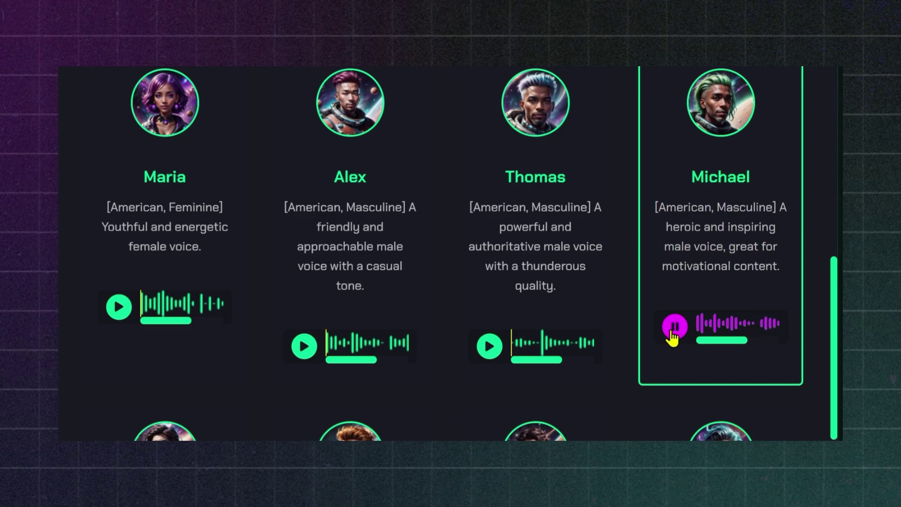
pyautogui.click(490, 351)
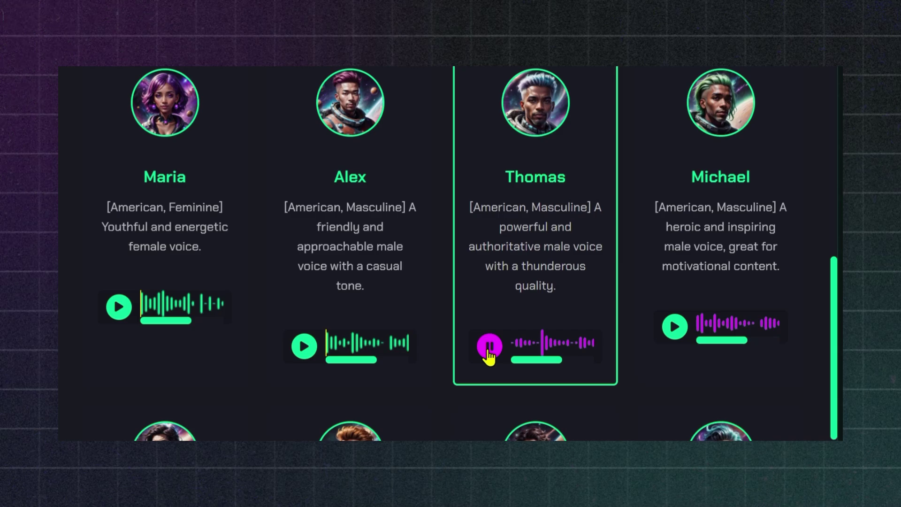
pyautogui.click(296, 349)
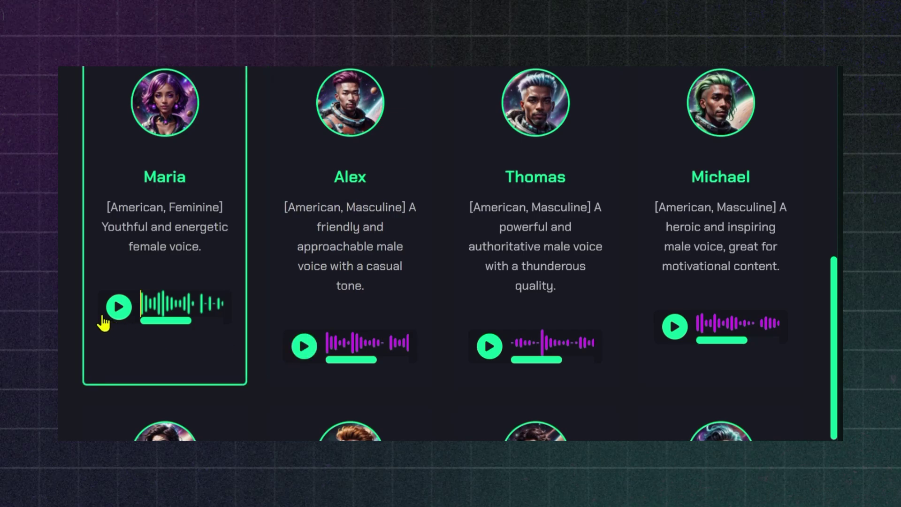
pyautogui.click(115, 311)
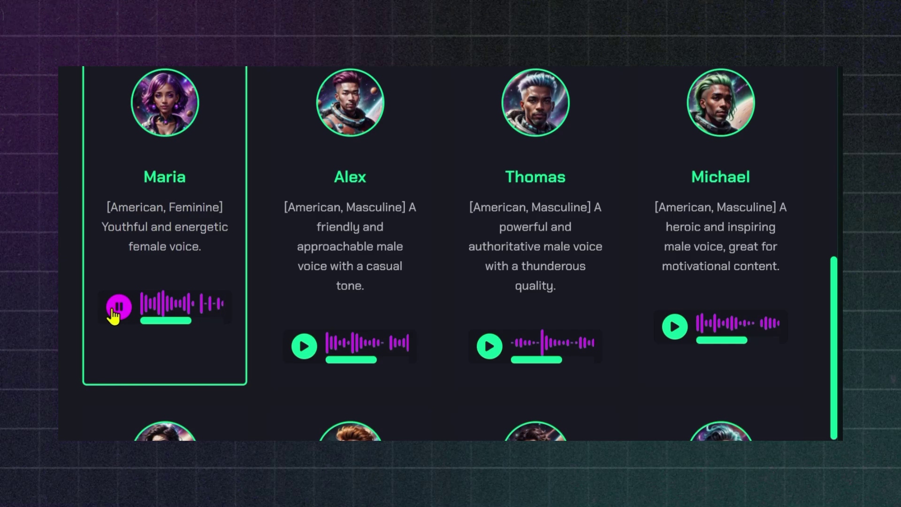
pyautogui.scroll(-5, 113, 315)
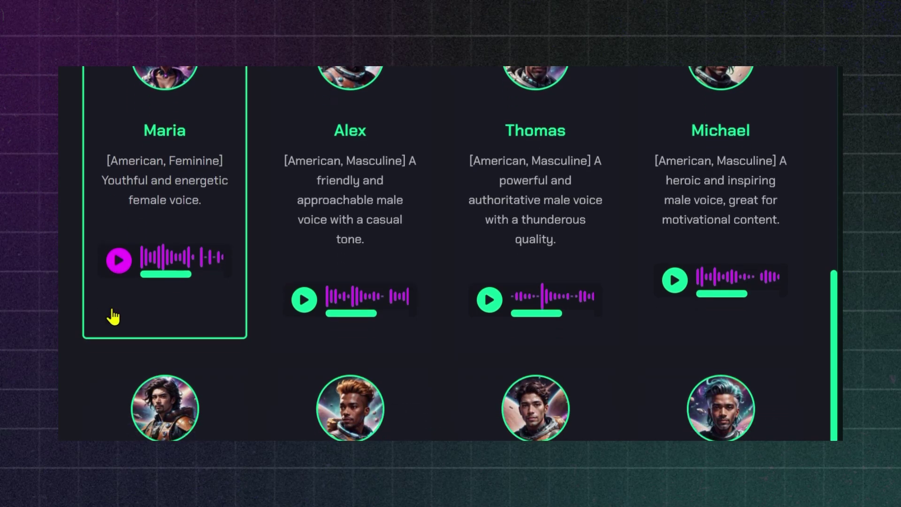
# Play the Connor, James, William and Daniel voice samples in turn.
pyautogui.click(121, 368)
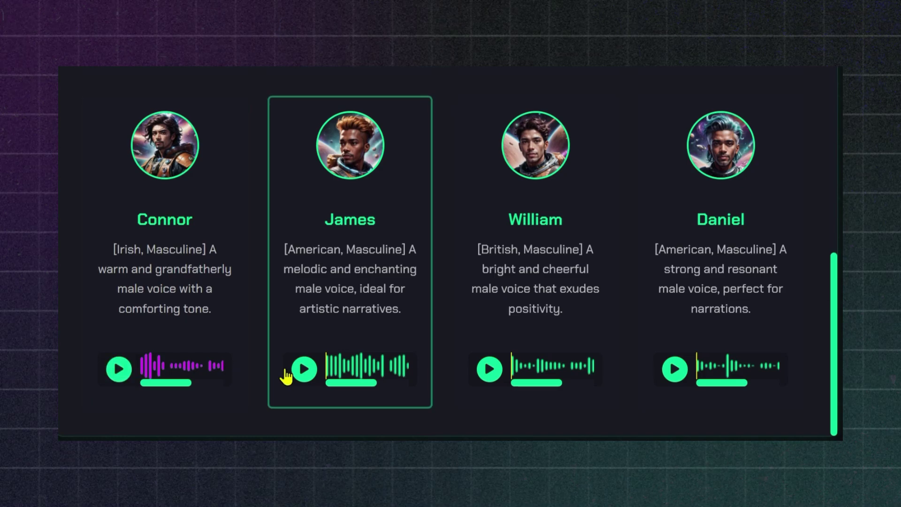
pyautogui.click(305, 371)
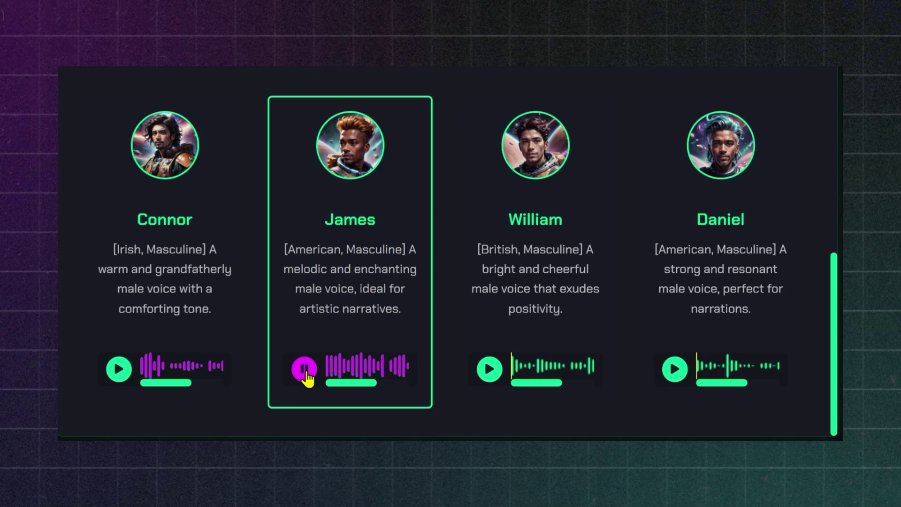
pyautogui.click(489, 371)
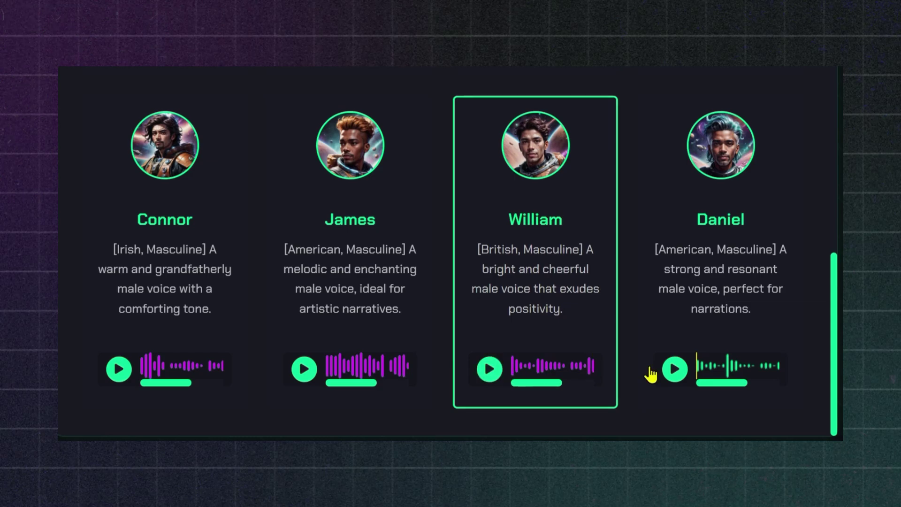
pyautogui.click(679, 371)
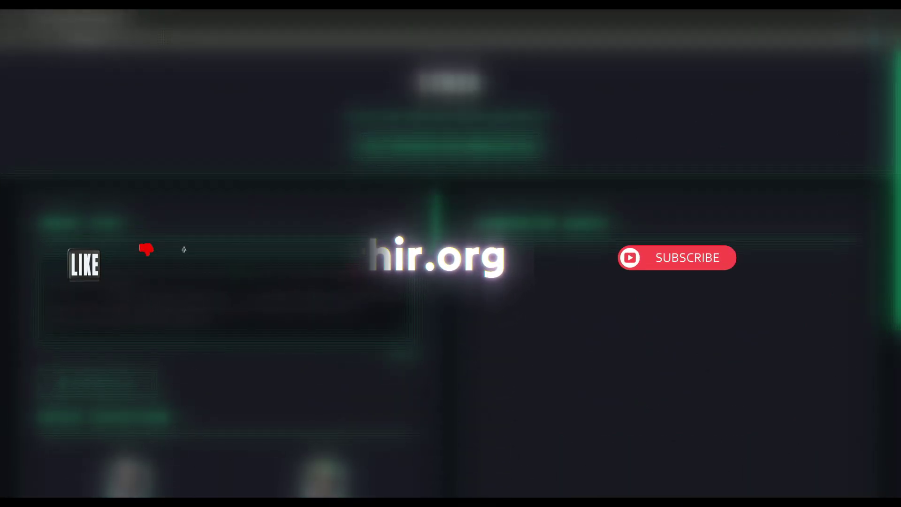
# Paste the sentence 'You know, um... life is like a movie...' into the text box.
pyautogui.moveTo(131, 225); pyautogui.dragTo(41, 220)
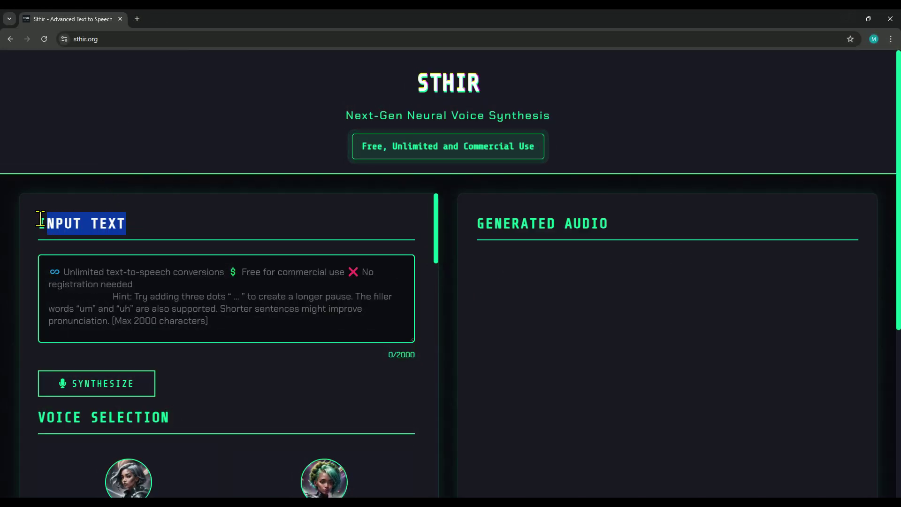
pyautogui.click(86, 275)
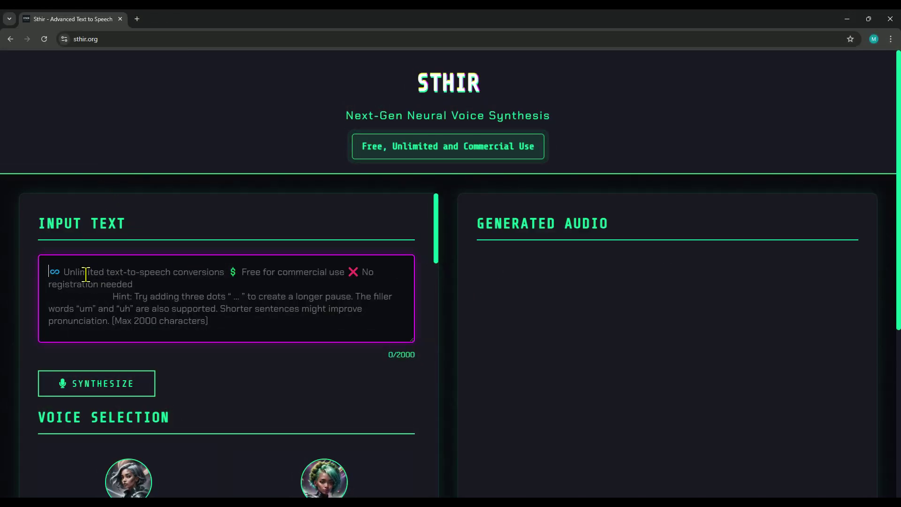
pyautogui.write('You know, um... life is like a movie... sometimes it surprises you in the best way.')
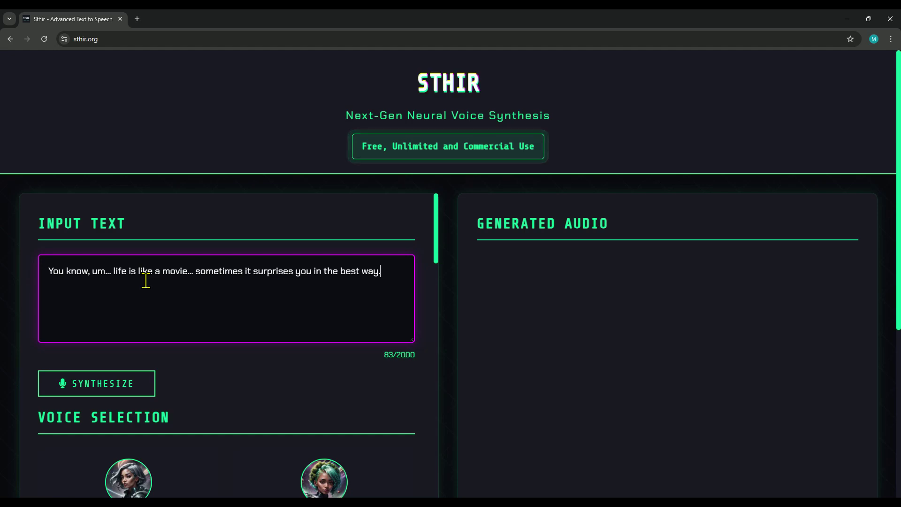
# Select the James voice and synthesize the sentence into an audio clip.
pyautogui.scroll(-10, 291, 306)
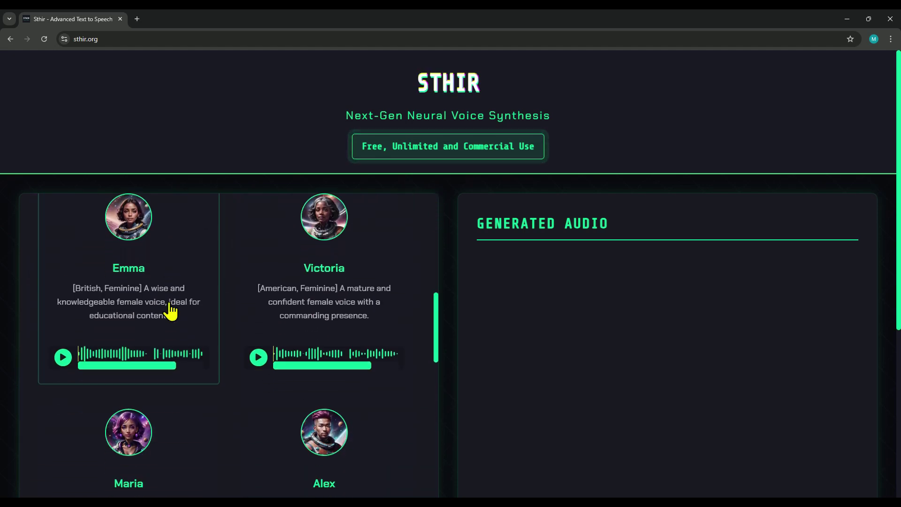
pyautogui.scroll(-6, 170, 311)
pyautogui.scroll(-5, 249, 316)
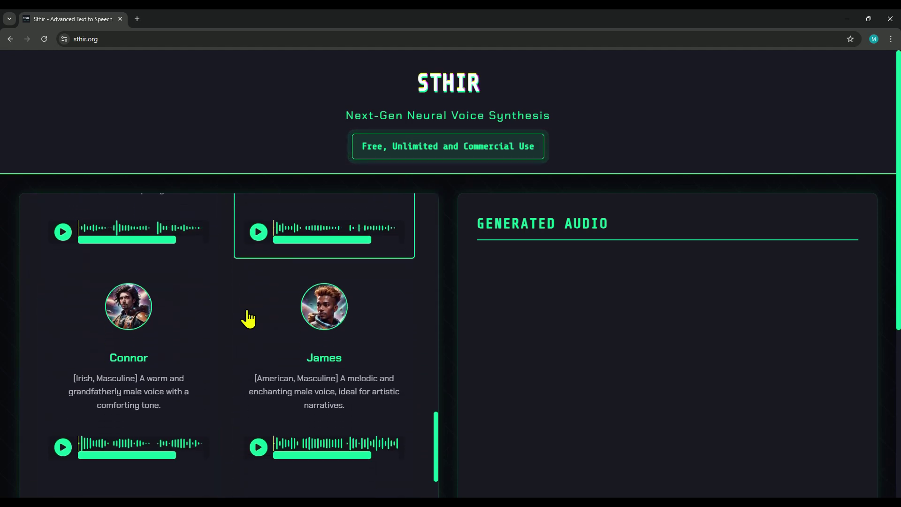
pyautogui.scroll(-1, 249, 319)
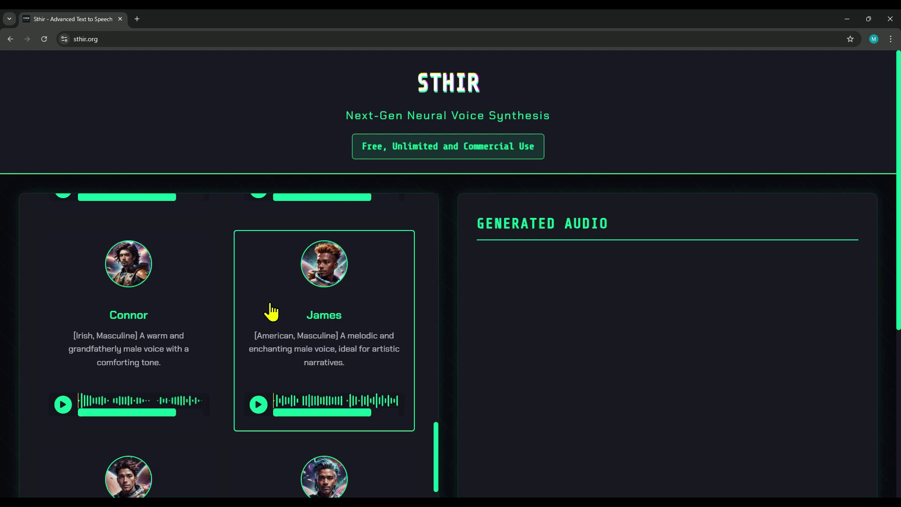
pyautogui.click(271, 311)
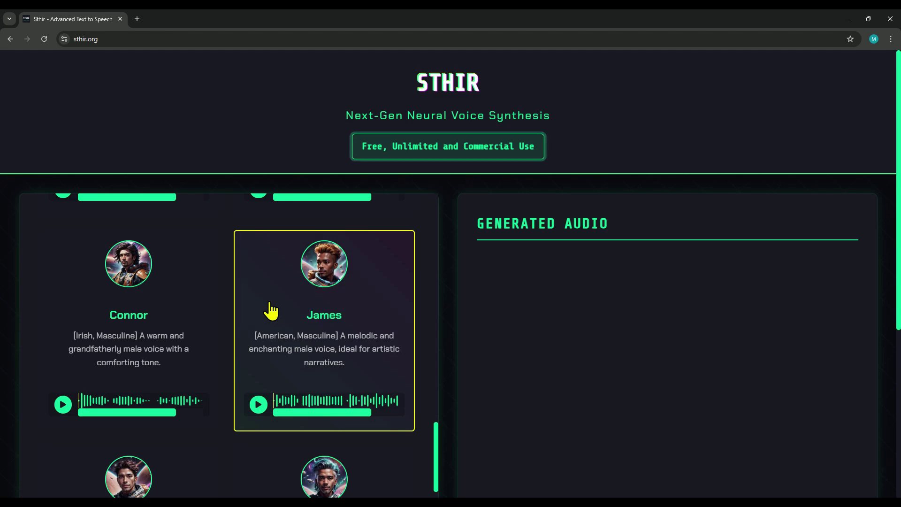
pyautogui.scroll(5, 275, 311)
pyautogui.scroll(5, 285, 311)
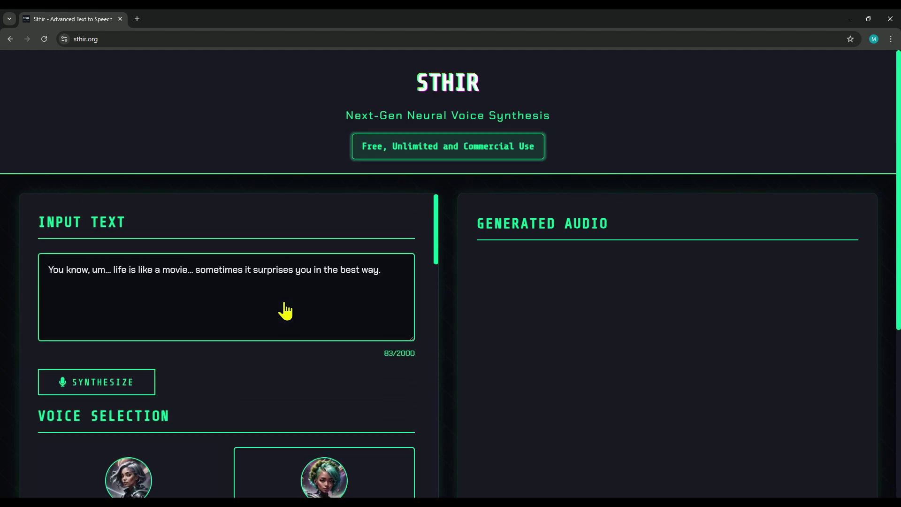
pyautogui.click(101, 386)
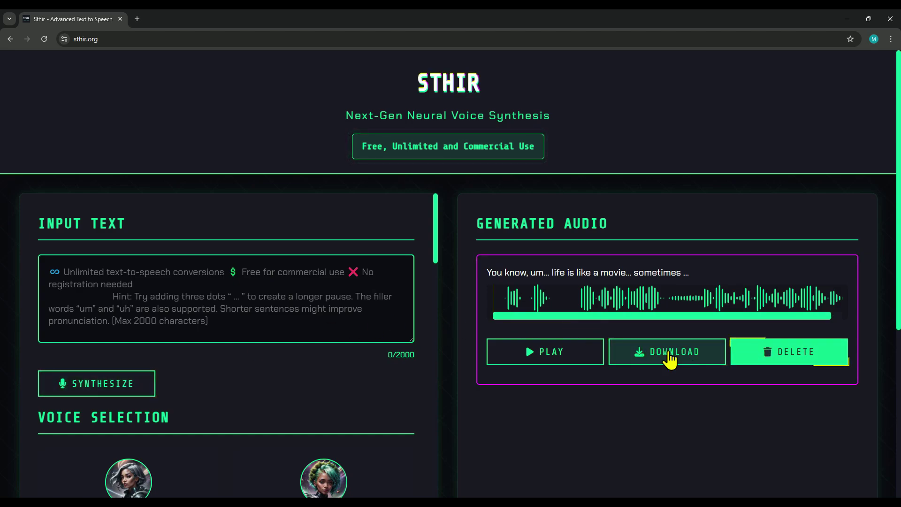
# Play the James clip, download it as audio-0.mp3, then delete it.
pyautogui.click(528, 360)
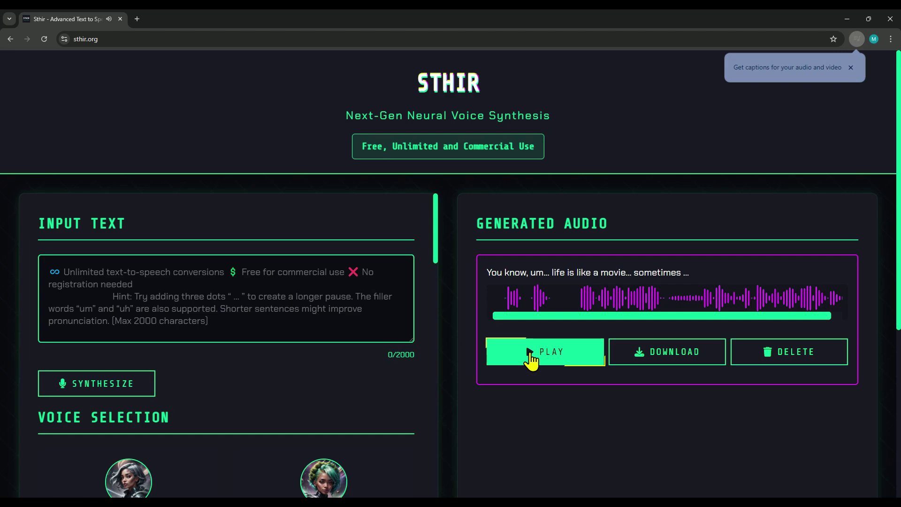
pyautogui.click(642, 356)
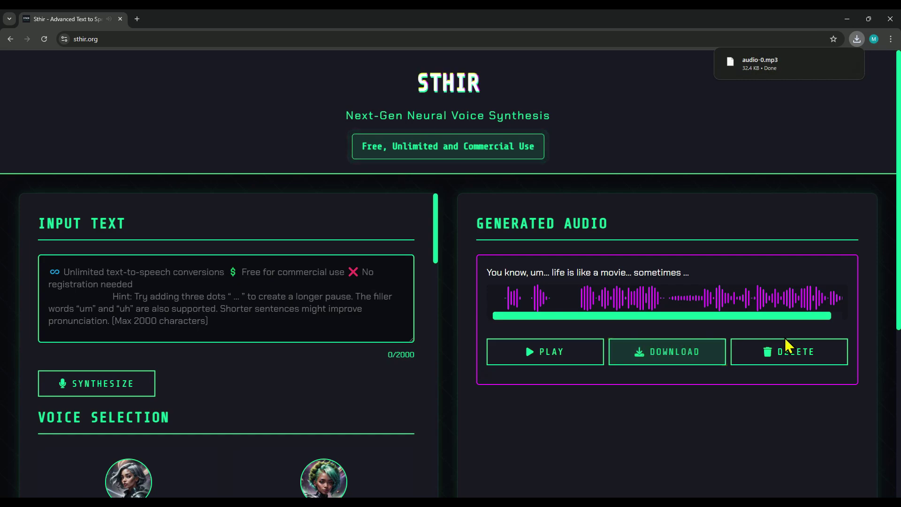
pyautogui.click(798, 355)
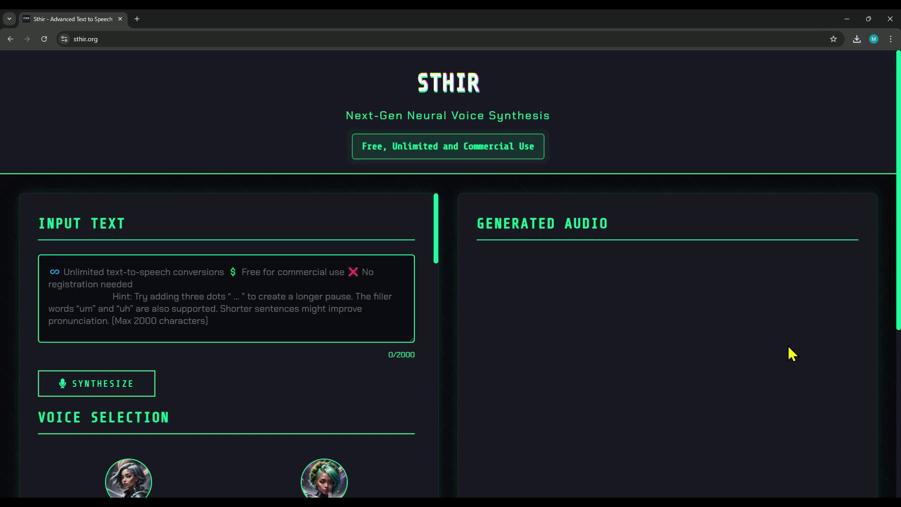
# Paste the sentence again, synthesize it in the Sophie voice and play the clip.
pyautogui.click(160, 299)
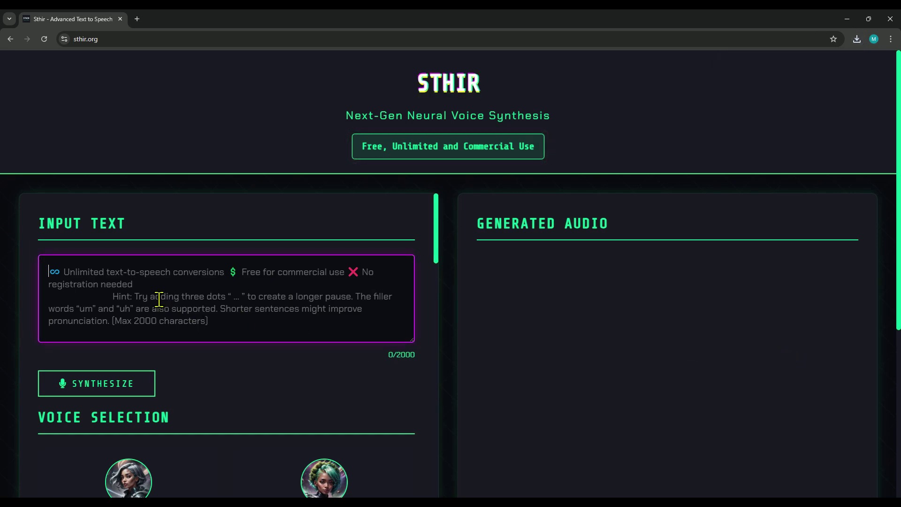
pyautogui.write('You know, um... life is like a movie... sometimes it surprises you in the best way.')
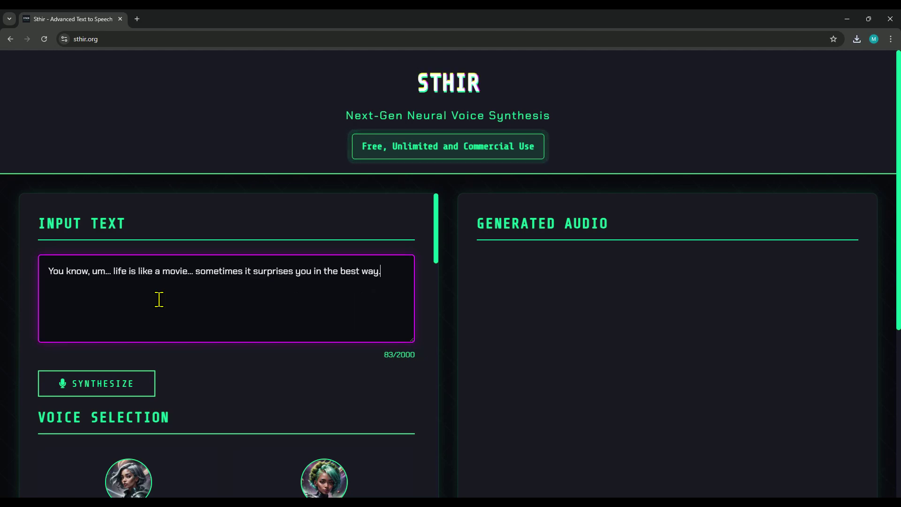
pyautogui.scroll(-3, 159, 299)
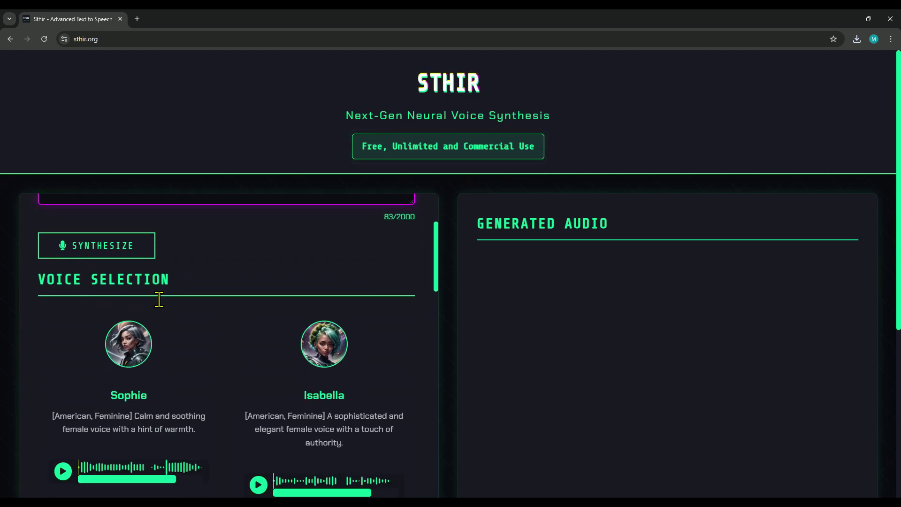
pyautogui.click(137, 357)
pyautogui.scroll(2, 135, 356)
pyautogui.click(133, 347)
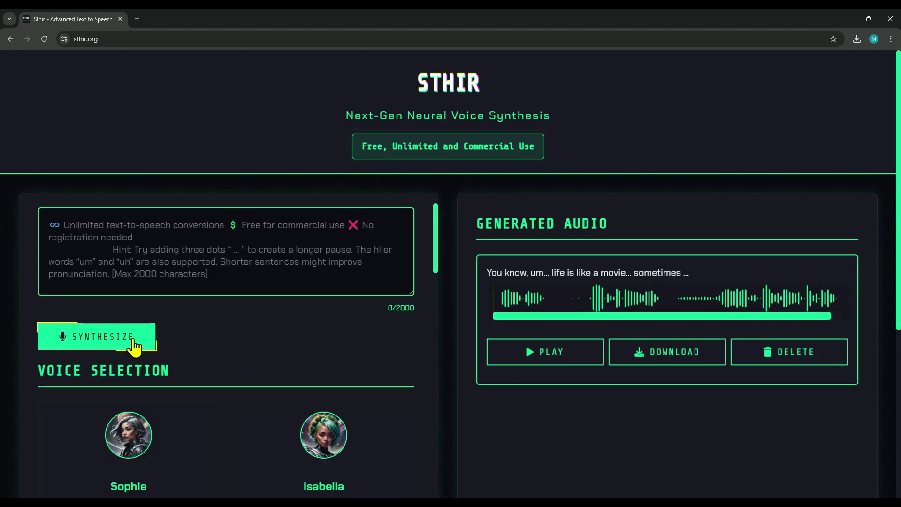
pyautogui.click(520, 351)
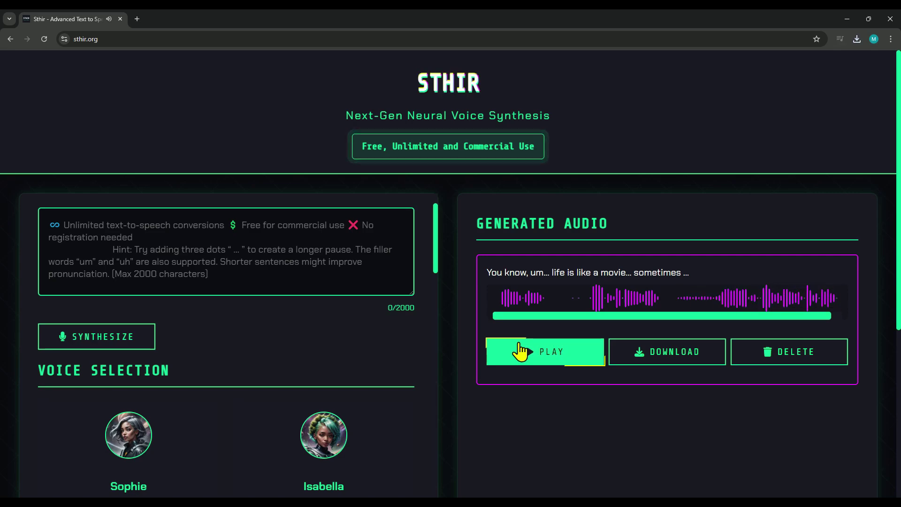
# Select Isabella as the next speaking voice.
pyautogui.scroll(-3, 348, 380)
pyautogui.click(328, 363)
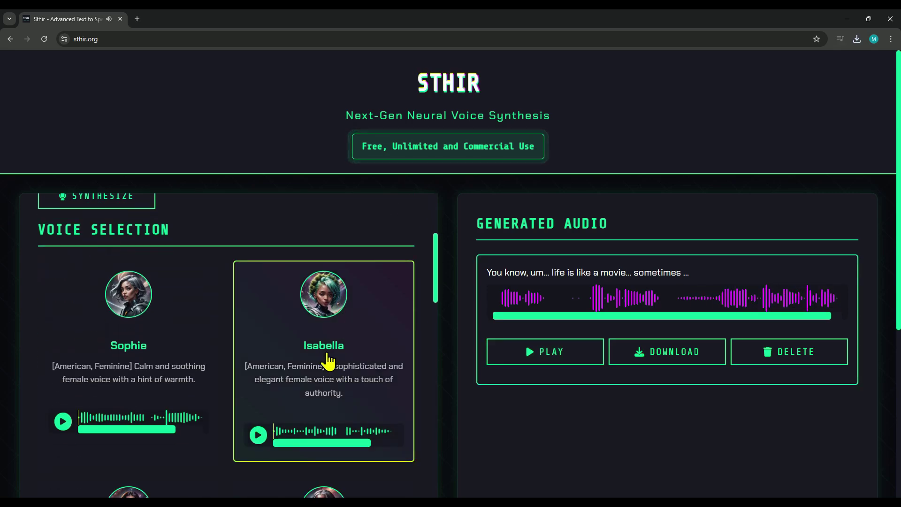
pyautogui.scroll(4, 282, 352)
# Paste the sentence back into the box, synthesize an Isabella clip and play it.
pyautogui.click(113, 383)
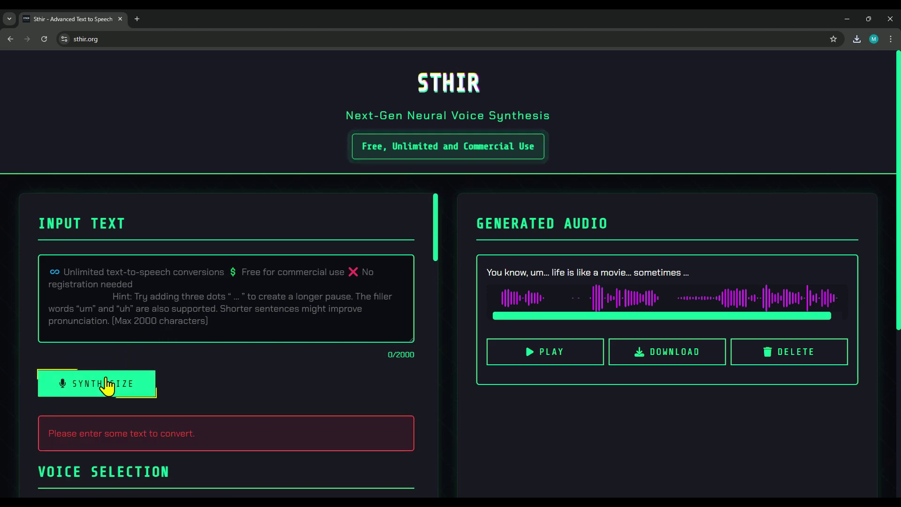
pyautogui.rightClick(130, 297)
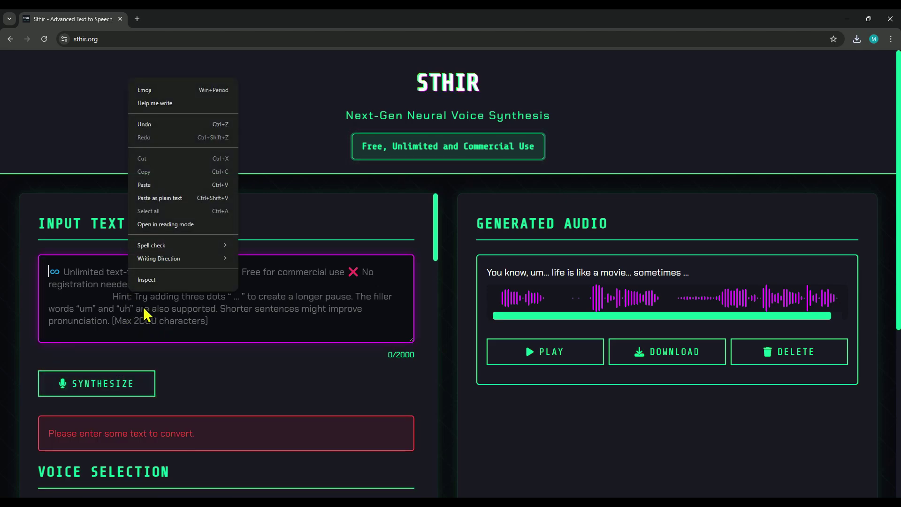
pyautogui.click(145, 183)
pyautogui.click(129, 384)
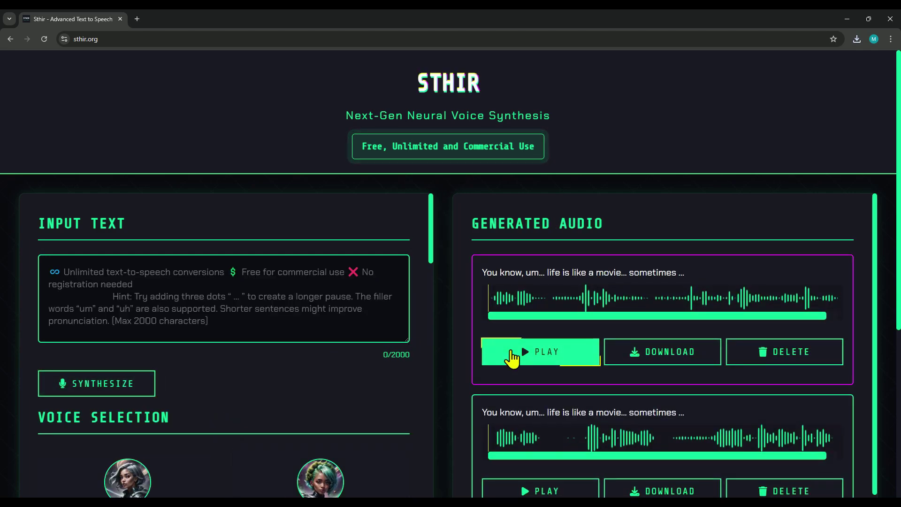
pyautogui.click(513, 357)
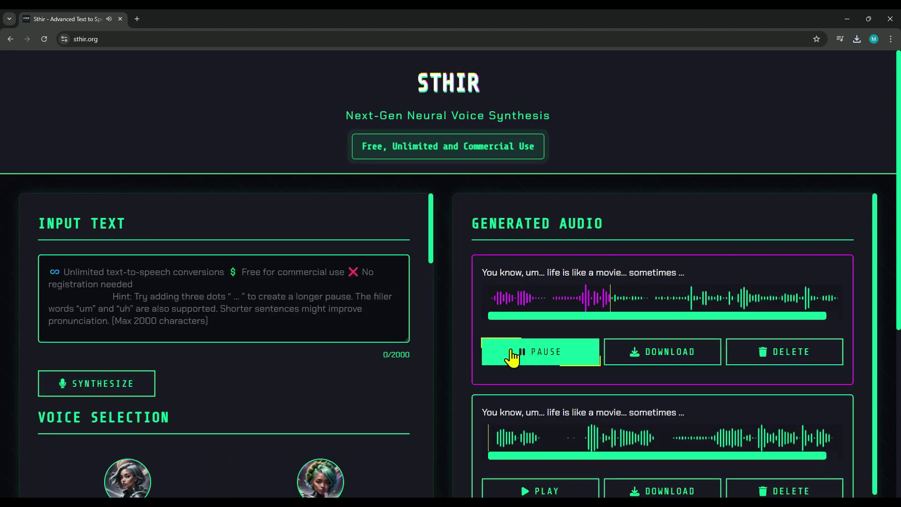